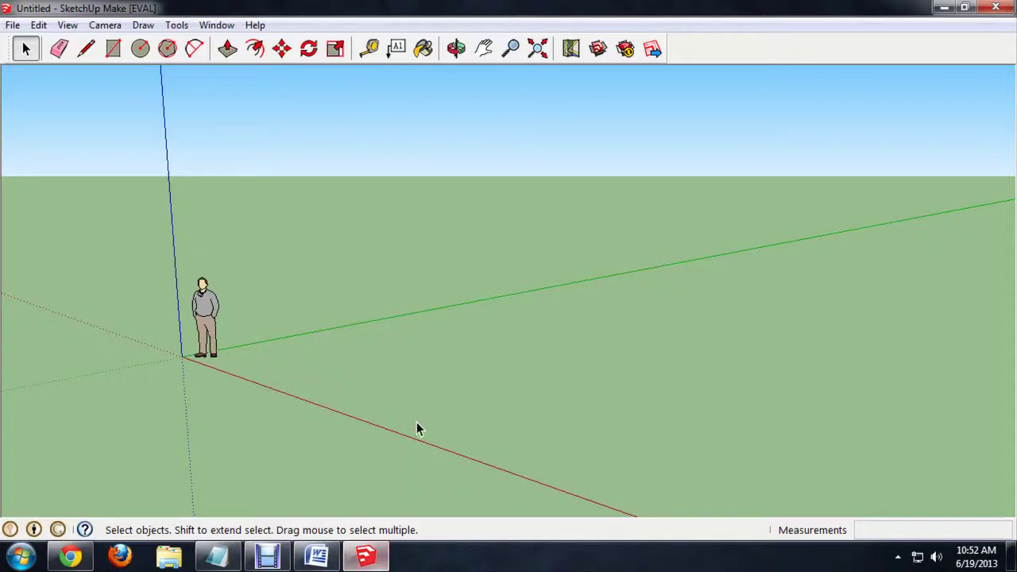
Draw a floor rectangle on the ground and pull it up into a box.
{"action": "middle_click_drag", "start_coordinate": [491, 332], "coordinate": [379, 152]}
{"action": "left_click", "coordinate": [114, 50]}
{"action": "left_click", "coordinate": [382, 328]}
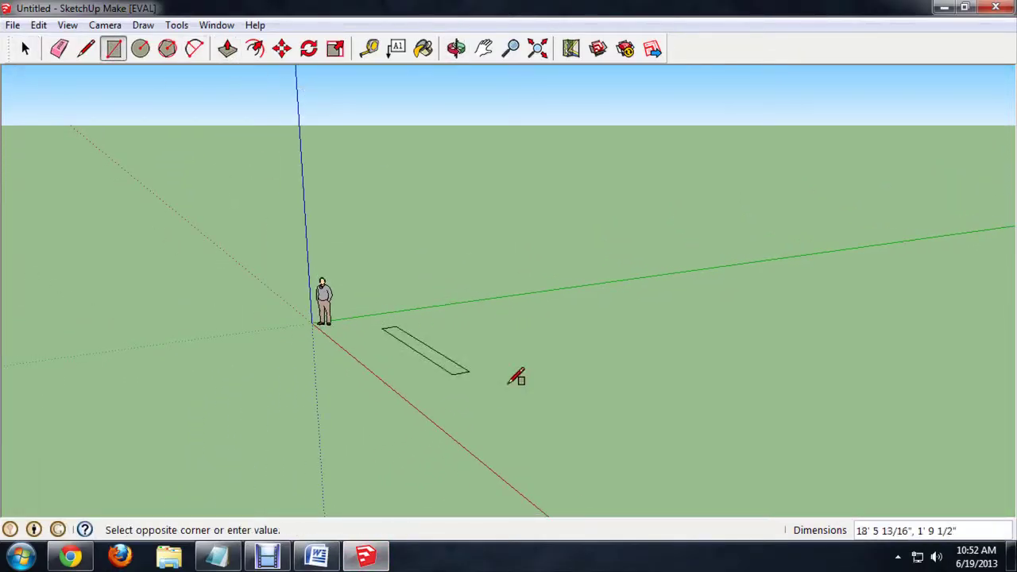
{"action": "left_click", "coordinate": [827, 354]}
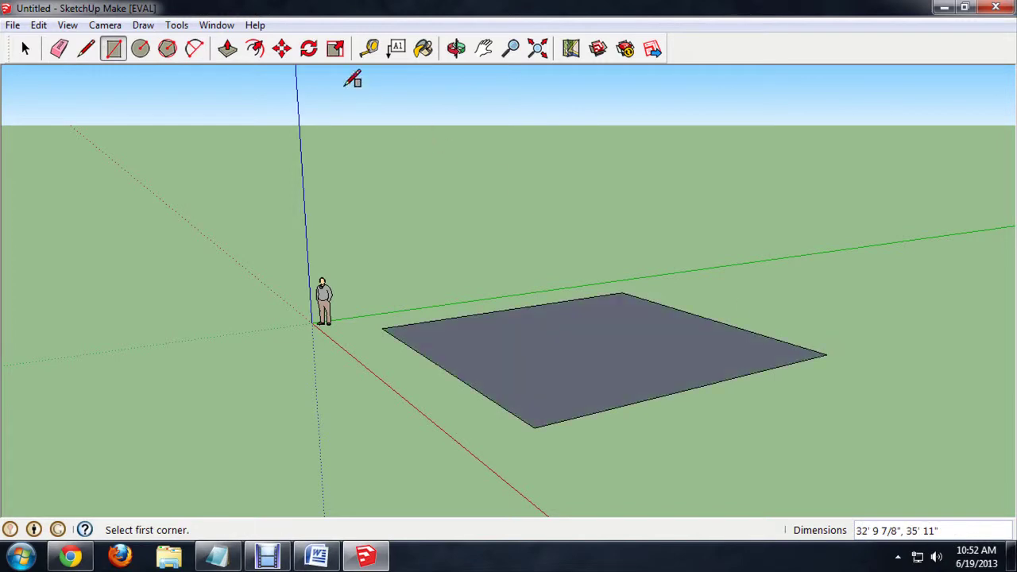
{"action": "left_click", "coordinate": [226, 48]}
{"action": "left_click_drag", "start_coordinate": [564, 363], "coordinate": [586, 154]}
{"action": "middle_click_drag", "start_coordinate": [699, 238], "coordinate": [660, 237]}
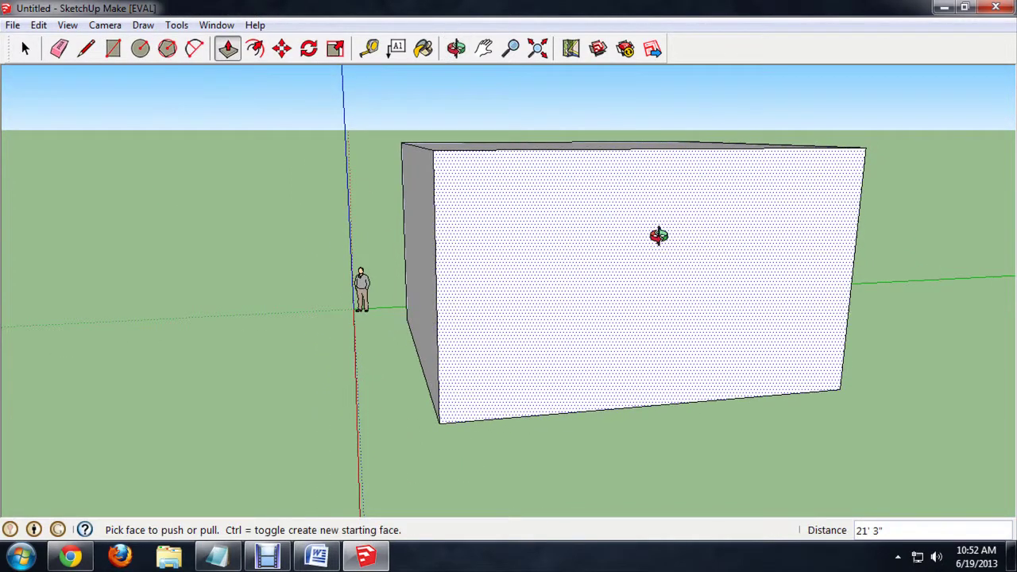
Draw a ridge line on the front face and push both upper triangles back into a gable roof.
{"action": "left_click", "coordinate": [86, 50]}
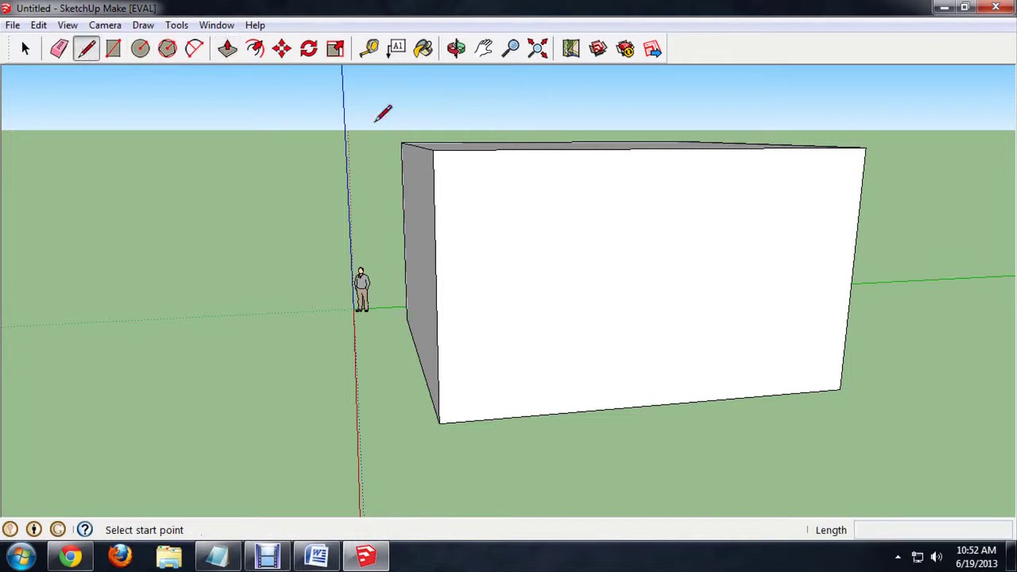
{"action": "left_click", "coordinate": [664, 148]}
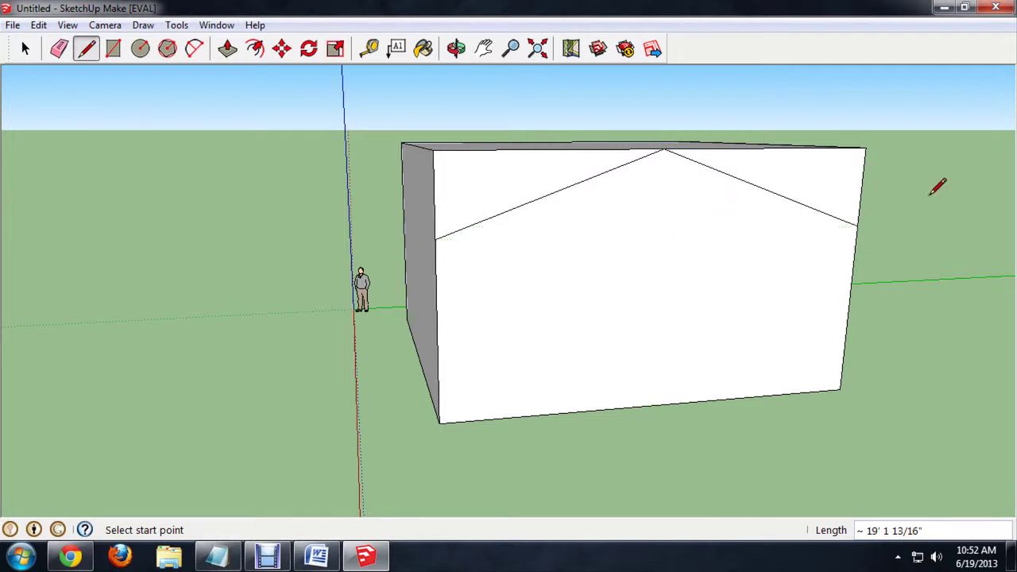
{"action": "left_click", "coordinate": [227, 50]}
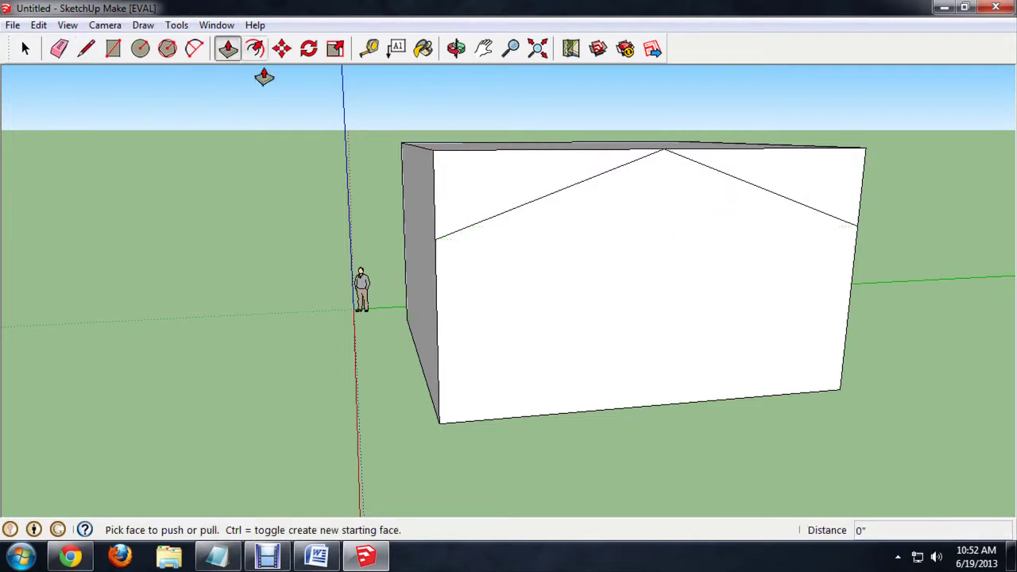
{"action": "left_click_drag", "start_coordinate": [467, 177], "coordinate": [411, 152]}
{"action": "key", "text": "o"}
{"action": "middle_click_drag", "start_coordinate": [765, 178], "coordinate": [707, 223]}
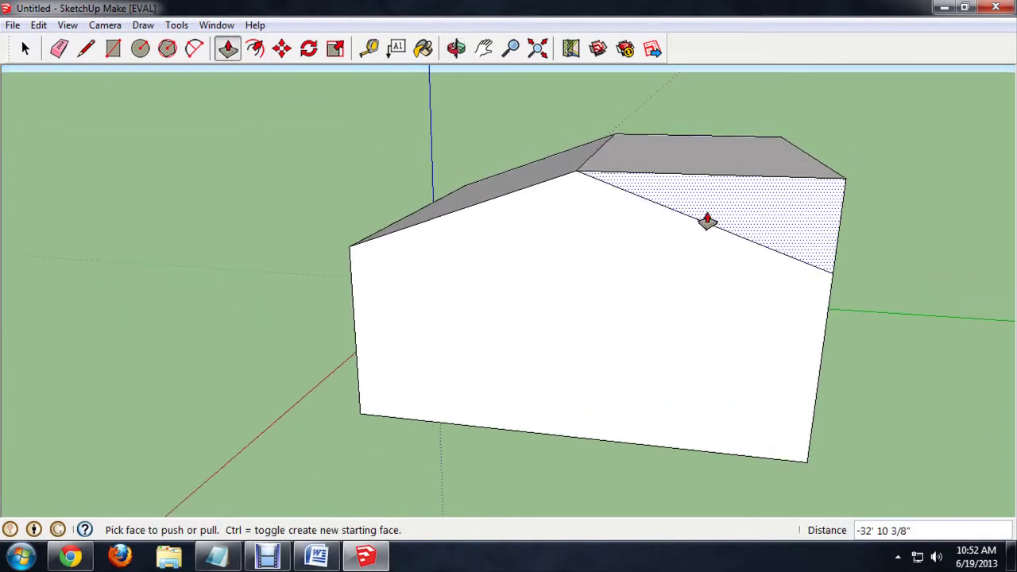
{"action": "left_click_drag", "start_coordinate": [729, 195], "coordinate": [703, 211]}
{"action": "middle_click_drag", "start_coordinate": [703, 211], "coordinate": [631, 198]}
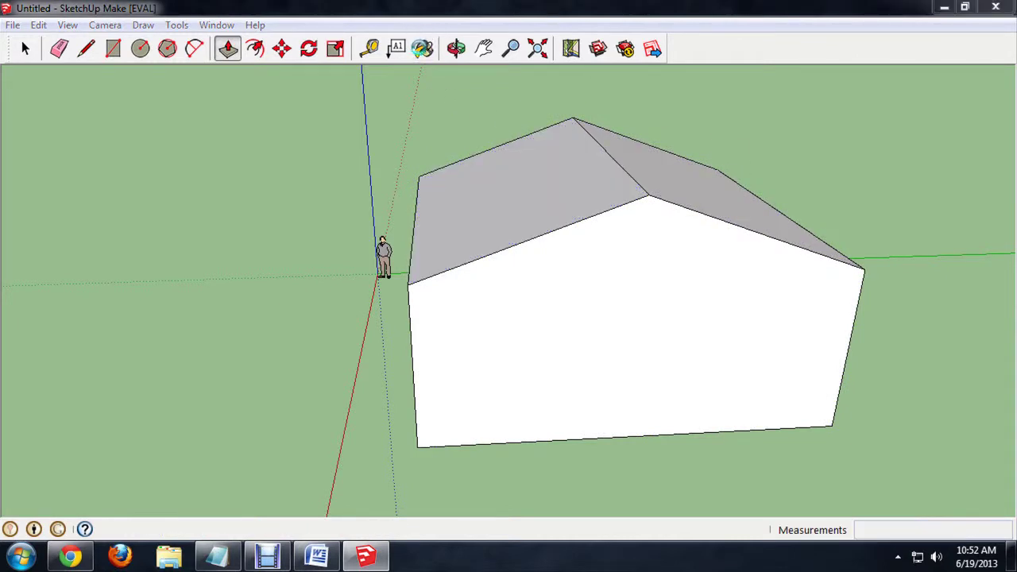
Paint both roof slopes with the Roofing_Shingles_Variable material.
{"action": "left_click", "coordinate": [424, 48]}
{"action": "left_click", "coordinate": [717, 140]}
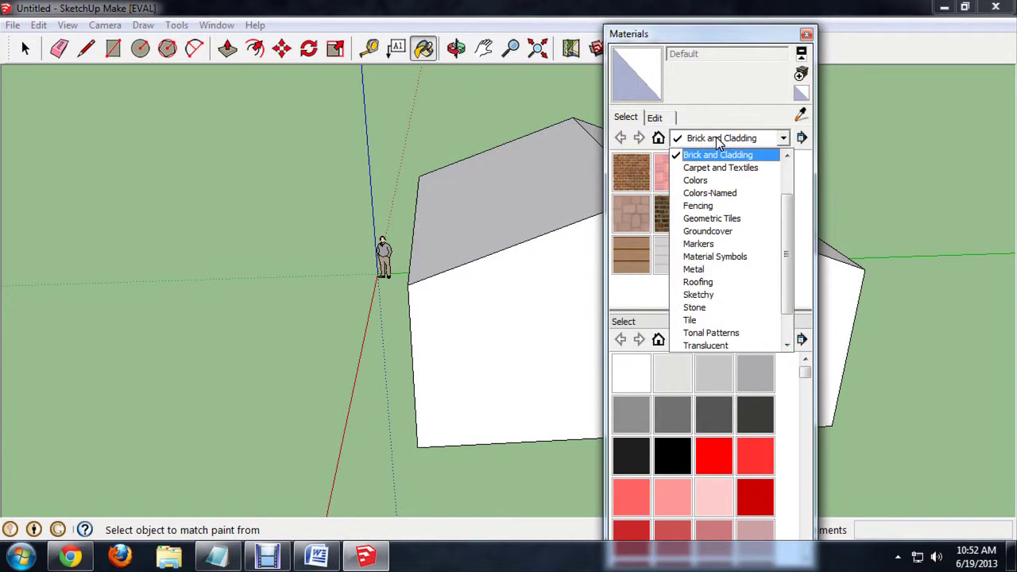
{"action": "left_click", "coordinate": [699, 282]}
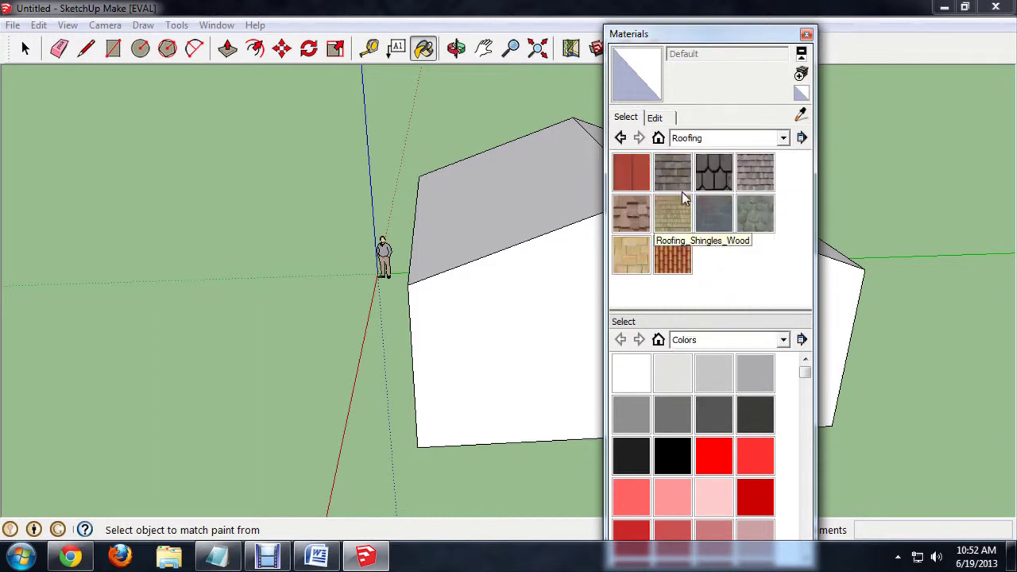
{"action": "left_click", "coordinate": [628, 210]}
{"action": "left_click", "coordinate": [538, 182]}
{"action": "mouse_move", "coordinate": [537, 182]}
{"action": "middle_mouse_down"}
{"action": "mouse_move", "coordinate": [436, 175]}
{"action": "mouse_move", "coordinate": [404, 256]}
{"action": "mouse_move", "coordinate": [561, 321]}
{"action": "mouse_move", "coordinate": [516, 290]}
{"action": "middle_mouse_up"}
{"action": "left_click", "coordinate": [387, 260]}
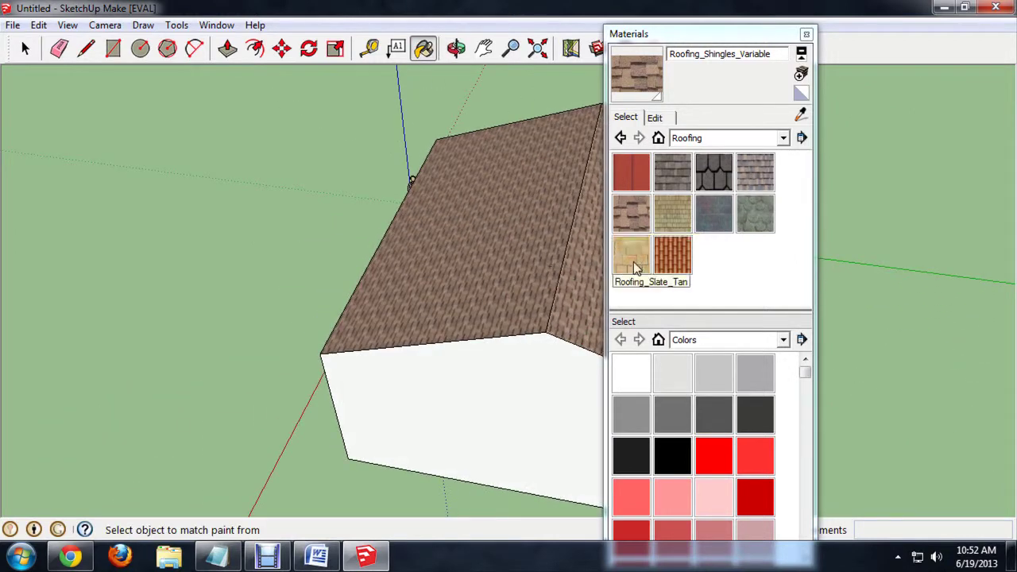
Scale the shingle texture to 6'8" wide by 5' high.
{"action": "left_click", "coordinate": [655, 118]}
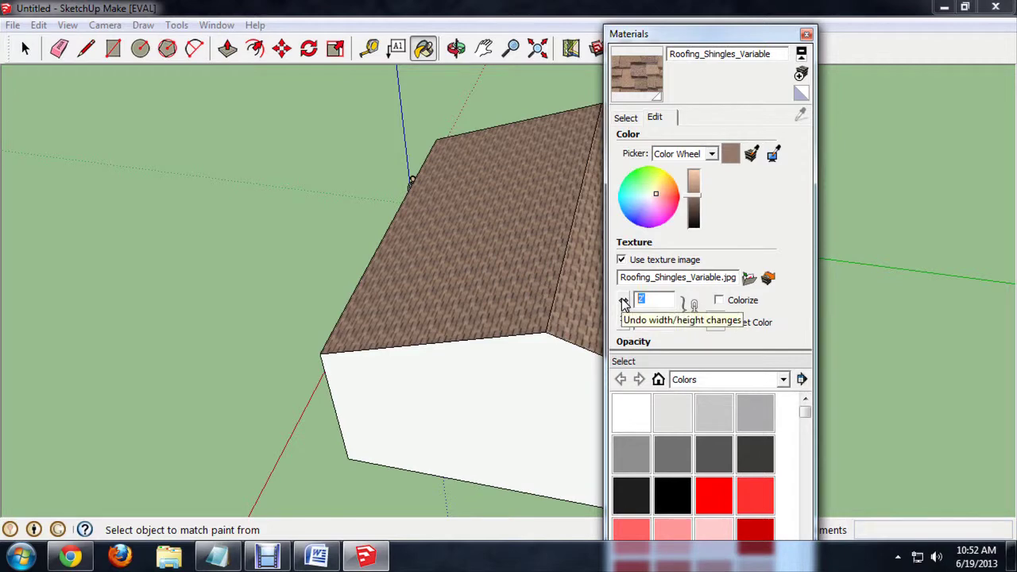
{"action": "type", "text": "10"}
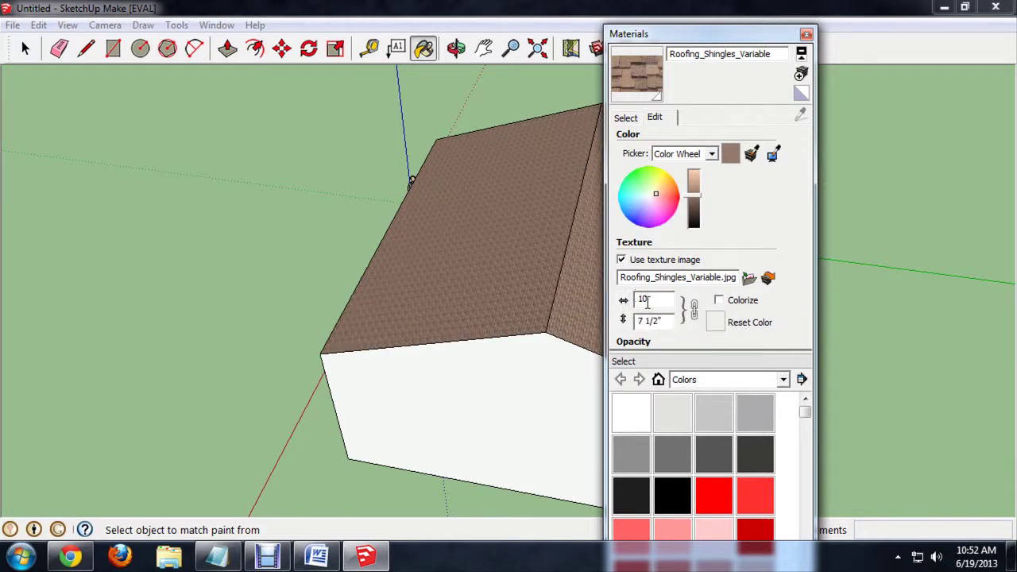
{"action": "type", "text": "00"}
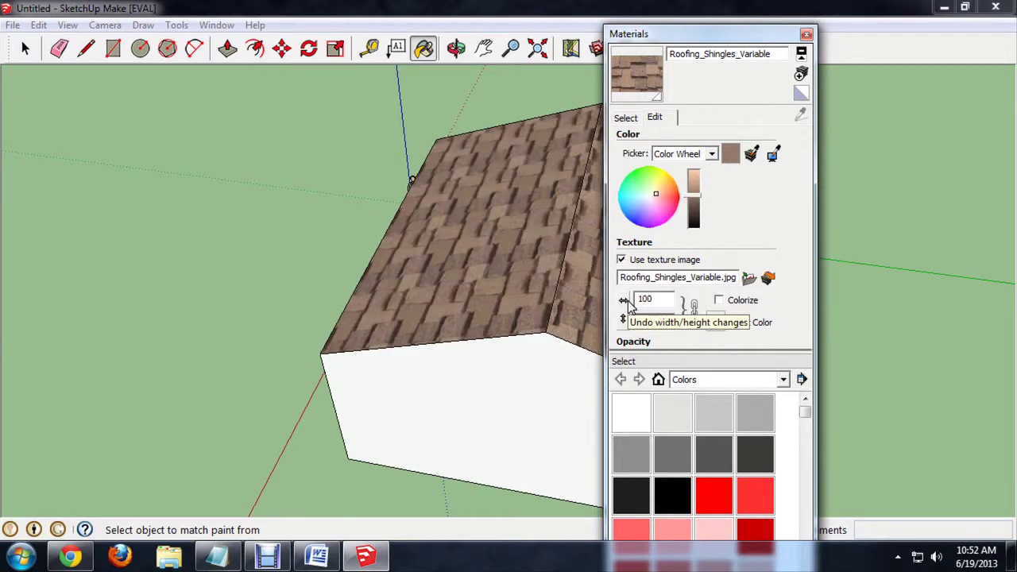
{"action": "type", "text": "80"}
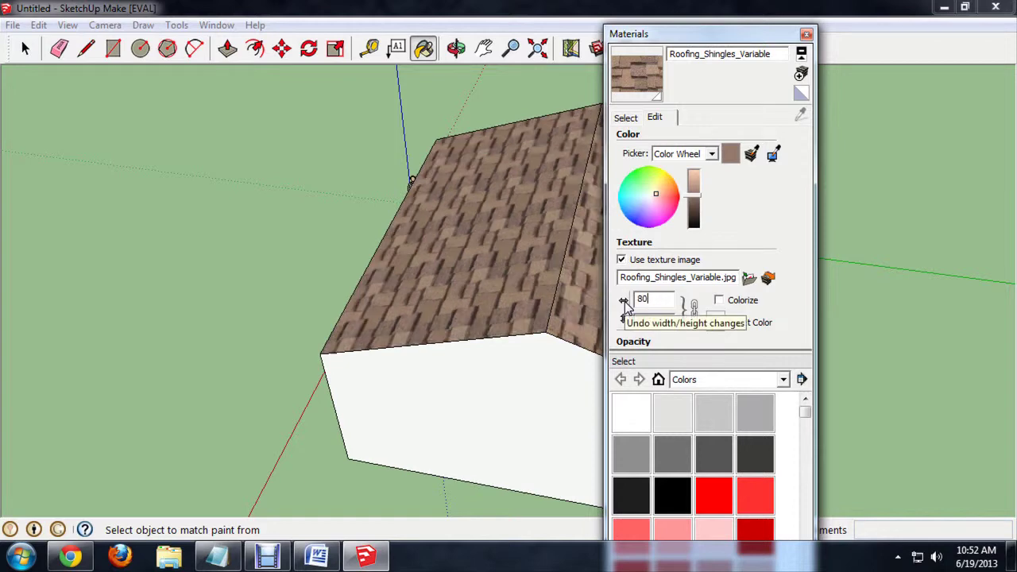
{"action": "mouse_move", "coordinate": [622, 300]}
{"action": "middle_mouse_down"}
{"action": "mouse_move", "coordinate": [431, 283]}
{"action": "mouse_move", "coordinate": [551, 170]}
{"action": "mouse_move", "coordinate": [769, 212]}
{"action": "mouse_move", "coordinate": [275, 182]}
{"action": "middle_mouse_up"}
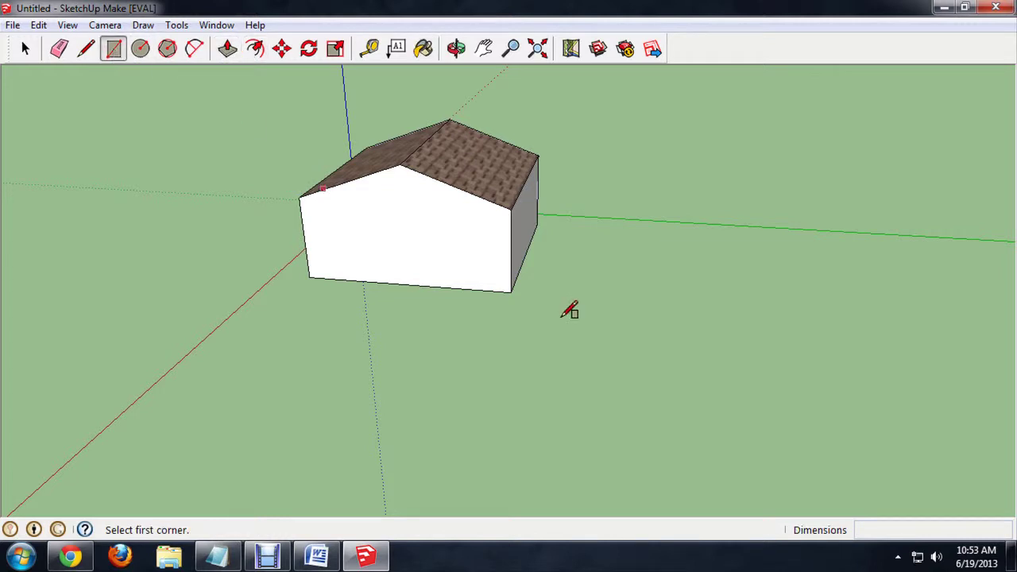
Draw a rectangle beside the house and pull it up into a low slab.
{"action": "left_click", "coordinate": [641, 249]}
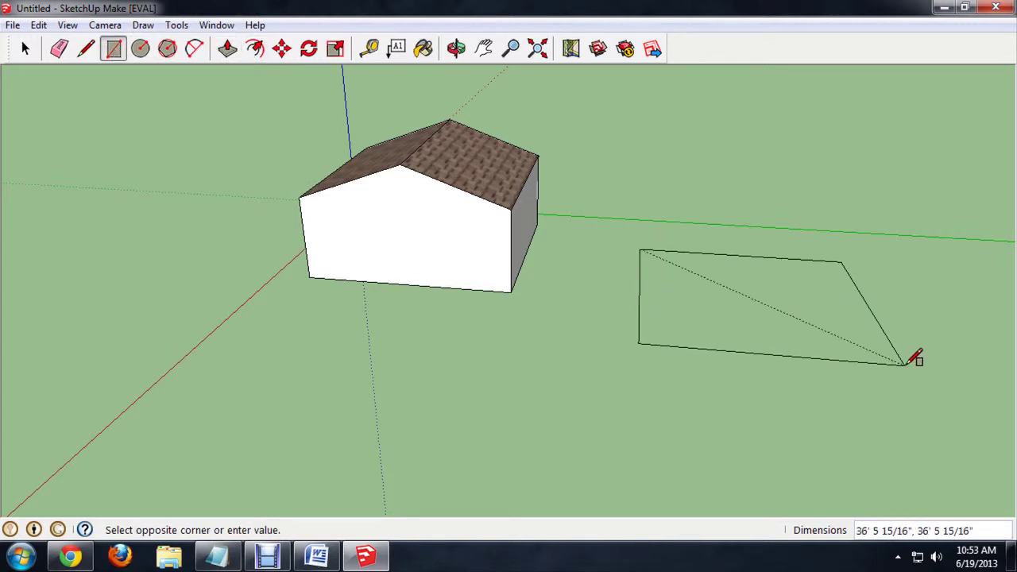
{"action": "left_click", "coordinate": [903, 366]}
{"action": "left_click", "coordinate": [227, 48]}
{"action": "left_click_drag", "start_coordinate": [717, 275], "coordinate": [738, 246]}
Draw an inset rectangle on the slab top and push it down about 3'6" into a recess.
{"action": "left_click", "coordinate": [113, 48]}
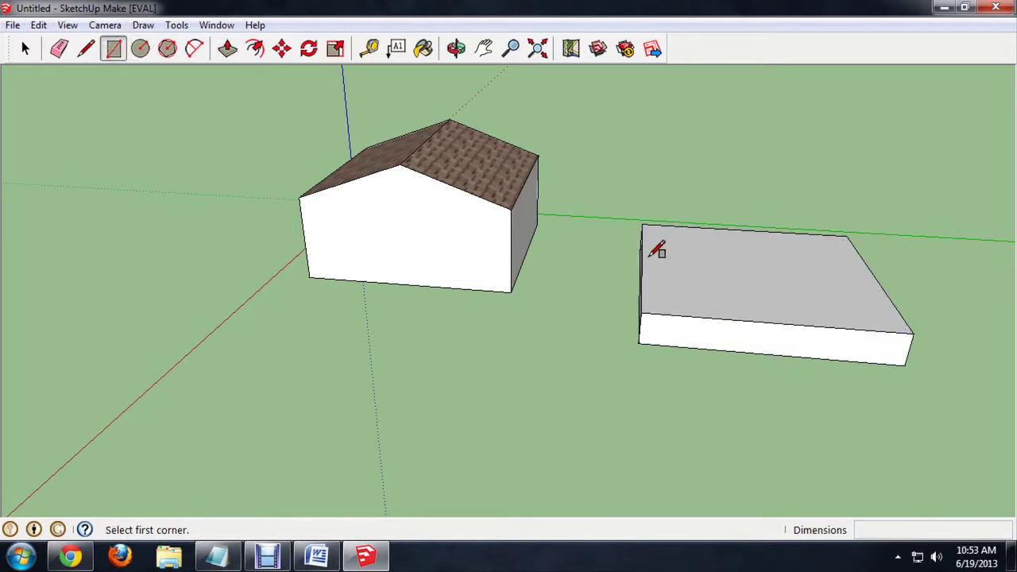
{"action": "left_click", "coordinate": [652, 230]}
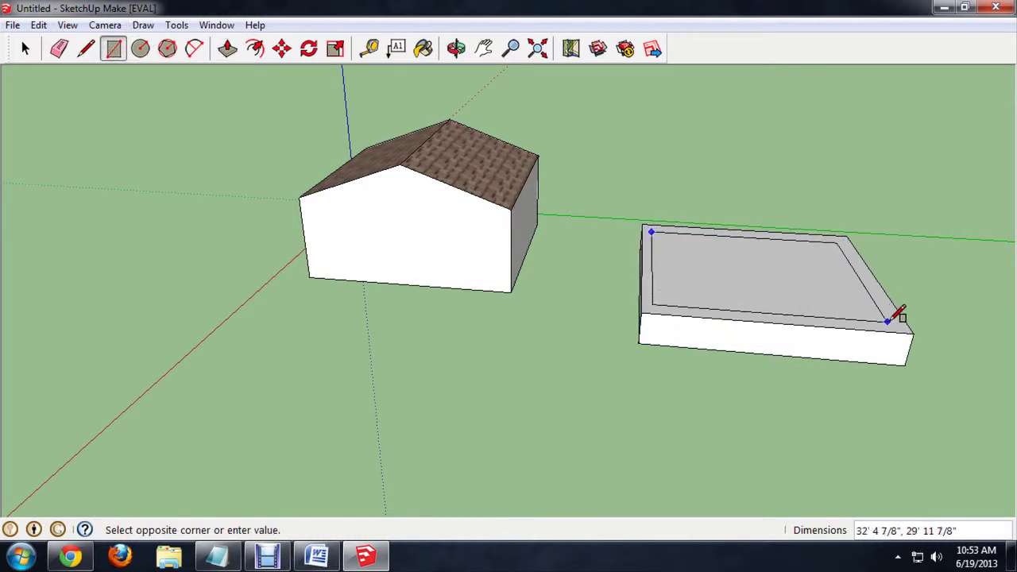
{"action": "left_click", "coordinate": [227, 48]}
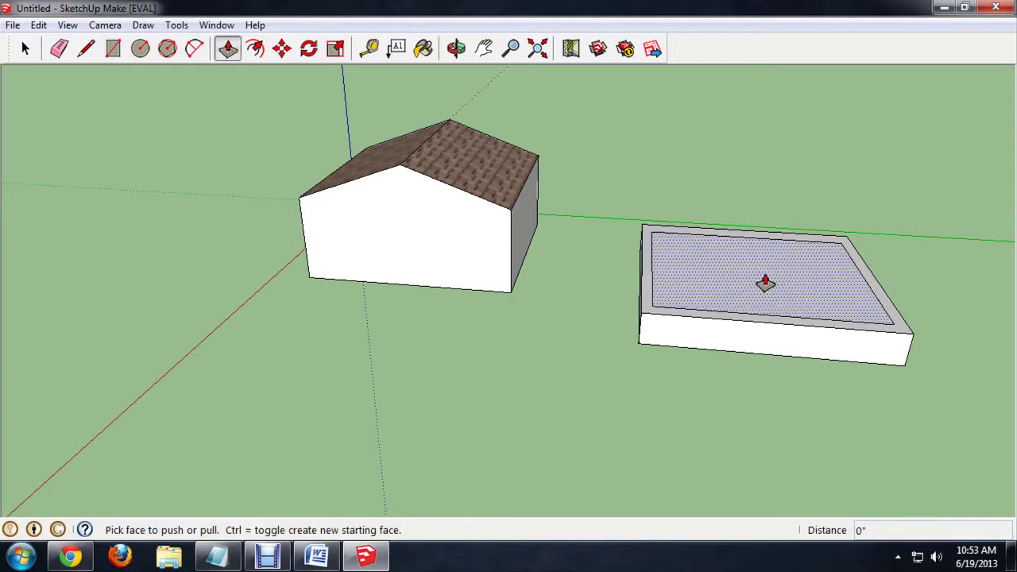
{"action": "left_click_drag", "start_coordinate": [762, 284], "coordinate": [676, 294]}
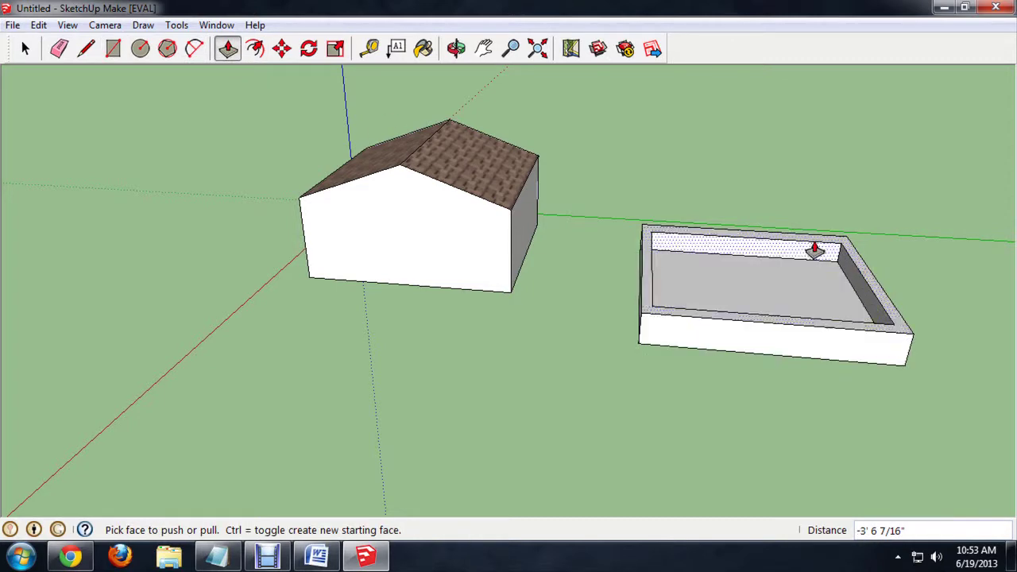
{"action": "scroll", "coordinate": [858, 358], "scroll_direction": "up", "scroll_amount": 5}
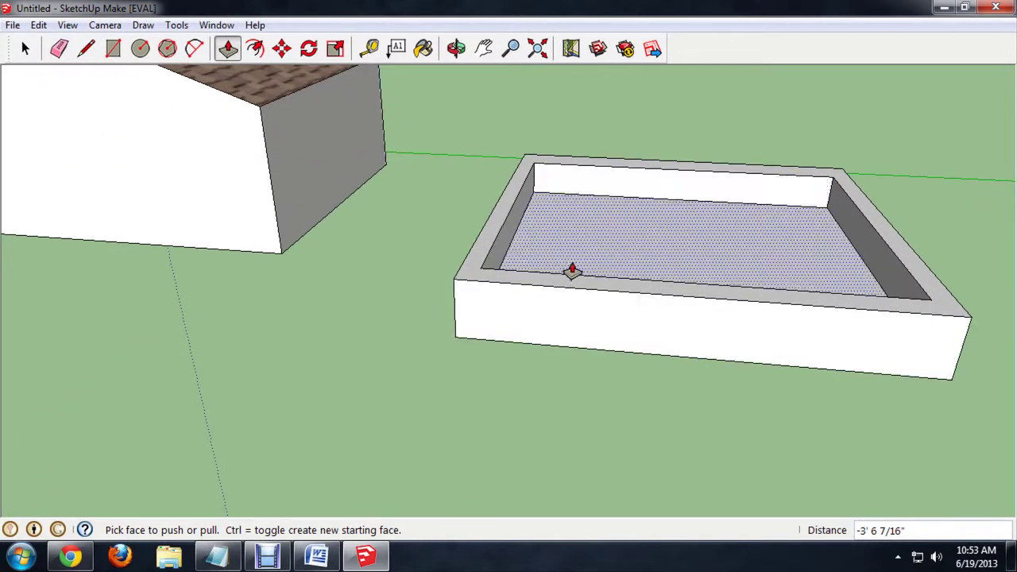
{"action": "middle_click_drag", "start_coordinate": [570, 267], "coordinate": [656, 297]}
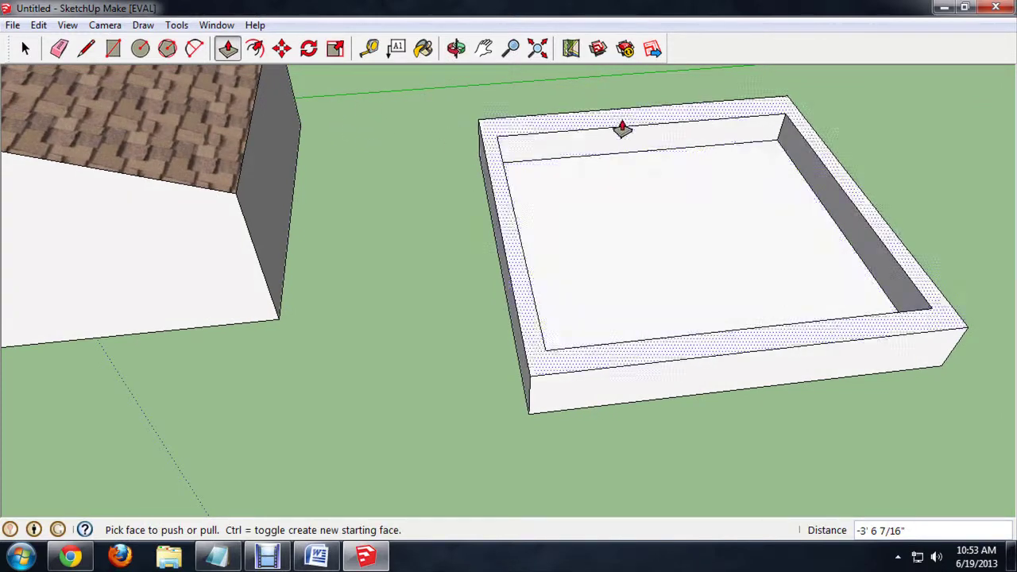
{"action": "left_click", "coordinate": [112, 49]}
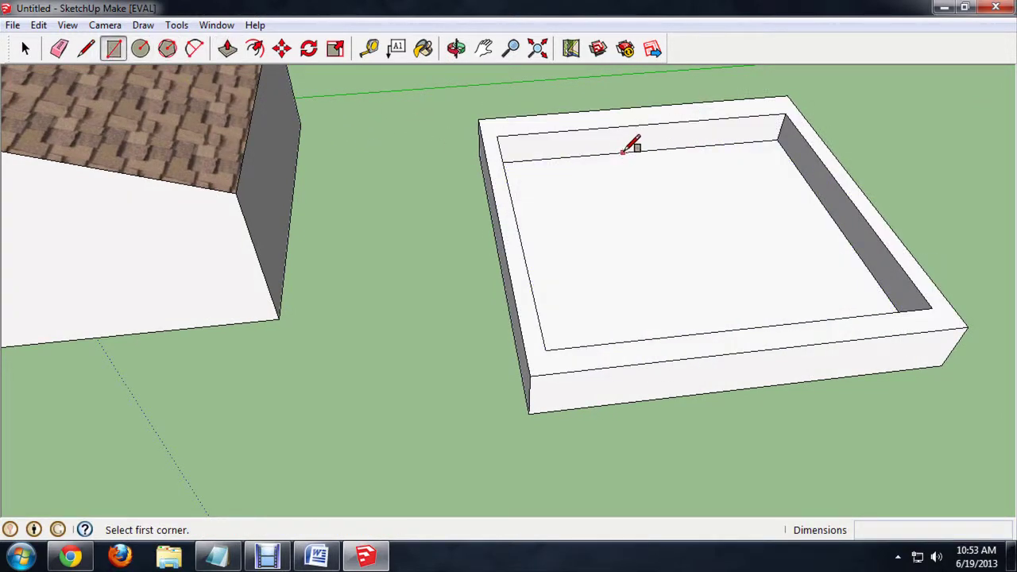
Draw a small rectangle on the rooftop floor and raise it into a box about 10' tall.
{"action": "left_click", "coordinate": [630, 161]}
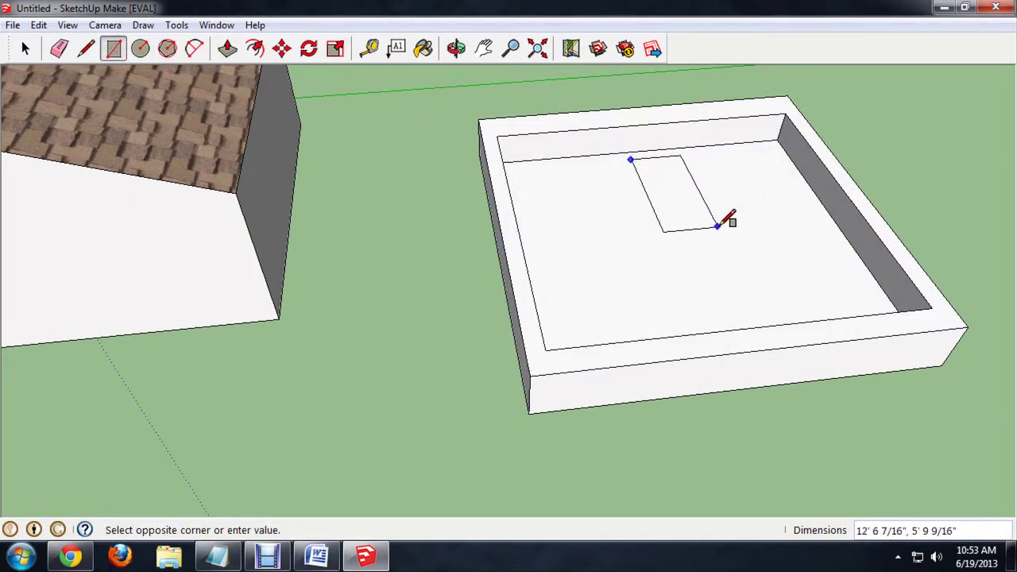
{"action": "left_click", "coordinate": [229, 50]}
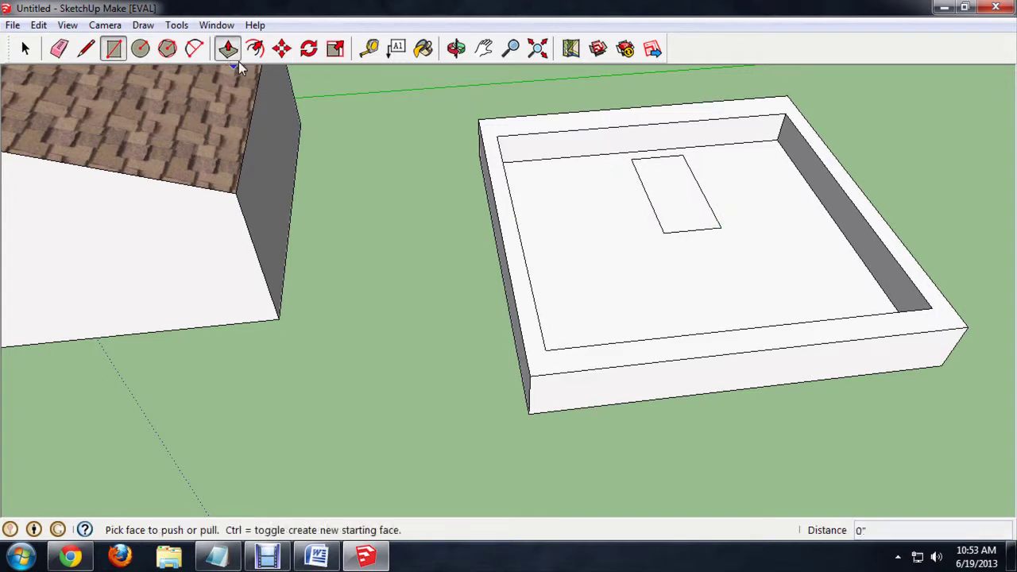
{"action": "left_click", "coordinate": [681, 205]}
{"action": "left_click", "coordinate": [683, 94]}
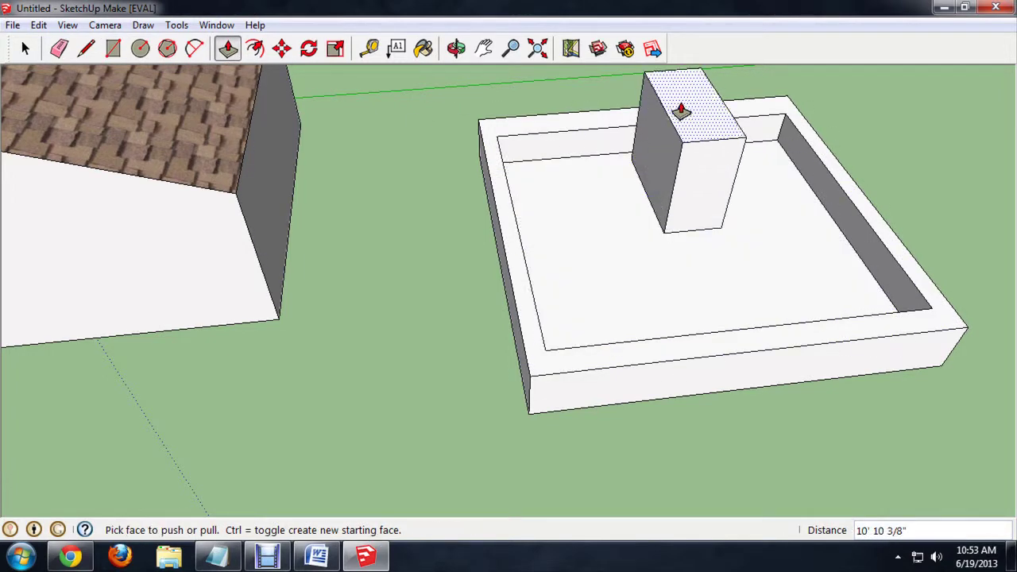
{"action": "middle_click_drag", "start_coordinate": [683, 94], "coordinate": [609, 152]}
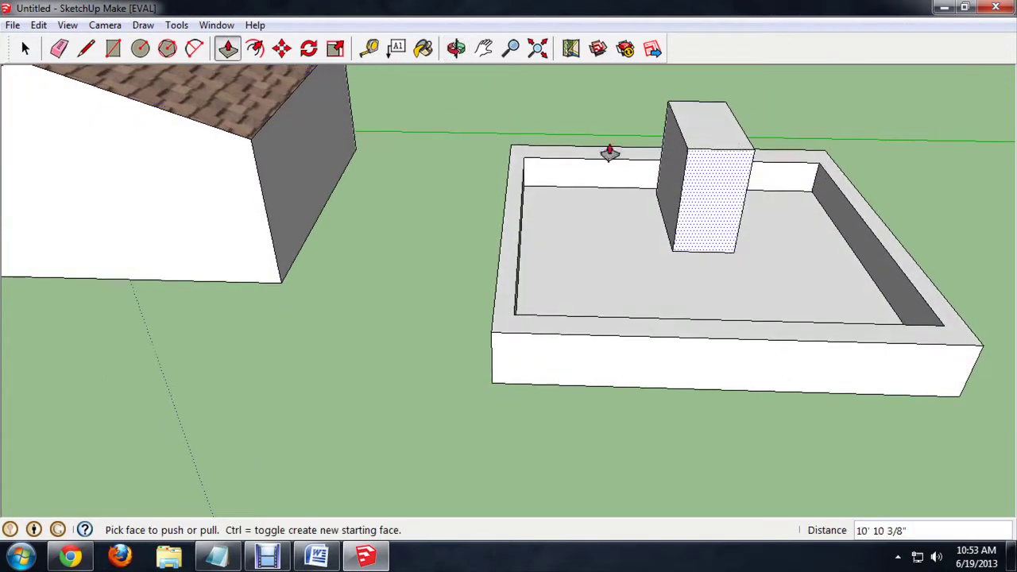
Outline a rectangular door on the box's front face.
{"action": "left_click", "coordinate": [112, 49]}
{"action": "left_click", "coordinate": [694, 157]}
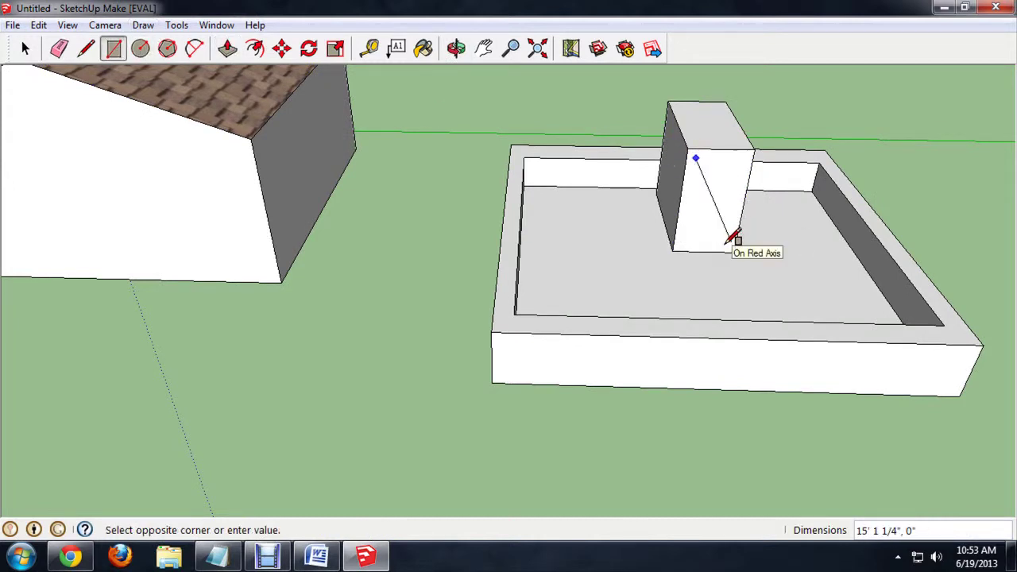
{"action": "key", "text": "Escape"}
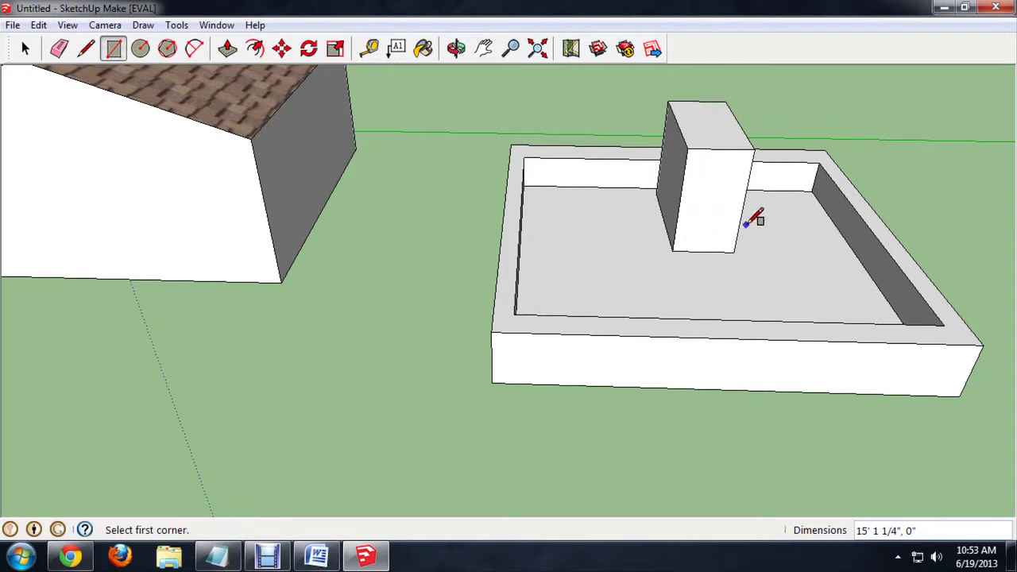
{"action": "left_click", "coordinate": [728, 243]}
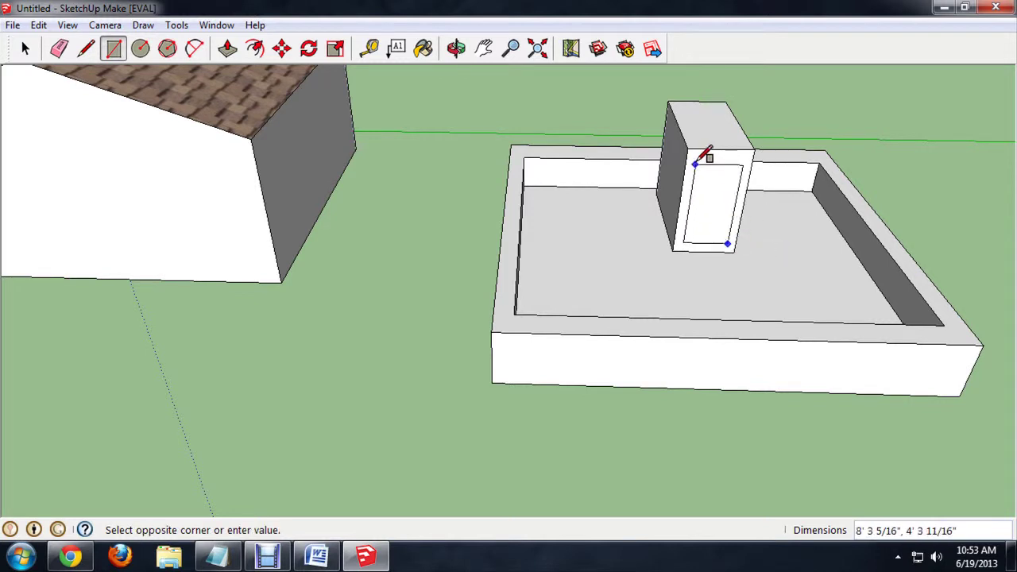
Recess the door outline into the box to form a doorway.
{"action": "left_click", "coordinate": [227, 49]}
{"action": "mouse_move", "coordinate": [699, 188]}
{"action": "left_mouse_down"}
{"action": "mouse_move", "coordinate": [707, 182]}
{"action": "mouse_move", "coordinate": [695, 185]}
{"action": "left_mouse_up"}
{"action": "middle_click_drag", "start_coordinate": [696, 186], "coordinate": [842, 175]}
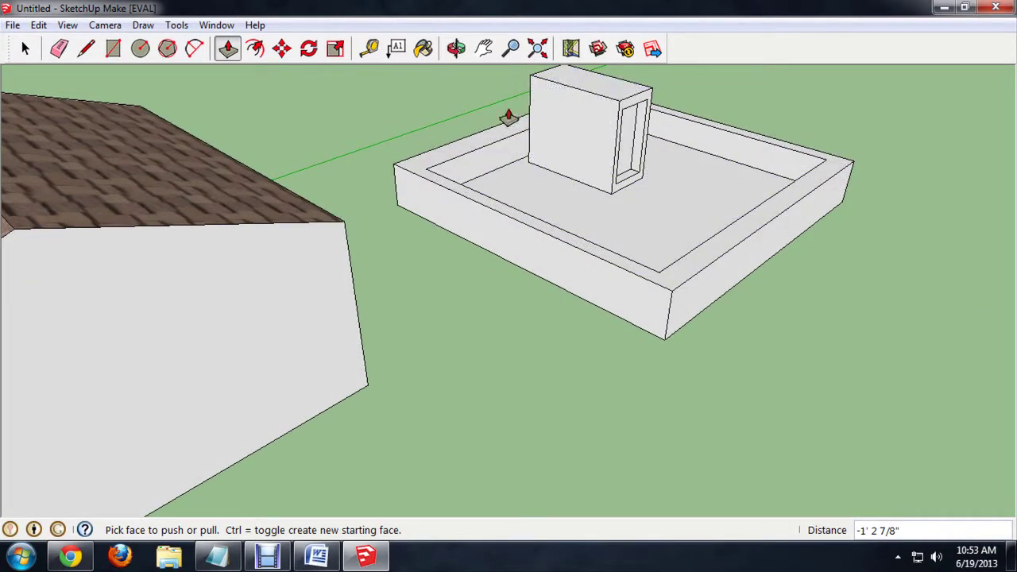
Draw a diagonal across the side face and push the upper triangle away to slope the housing.
{"action": "left_click", "coordinate": [85, 49]}
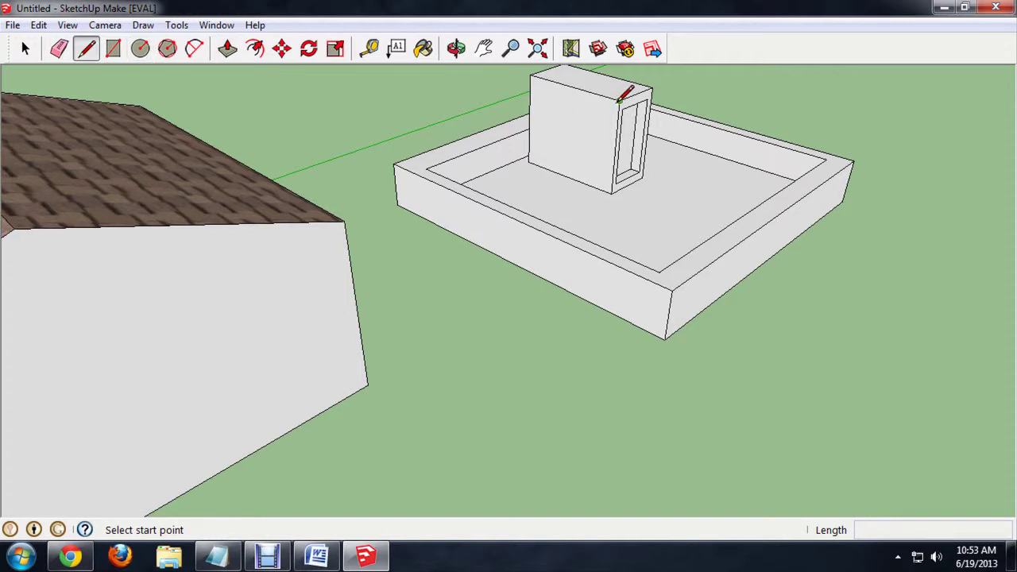
{"action": "left_click", "coordinate": [619, 100]}
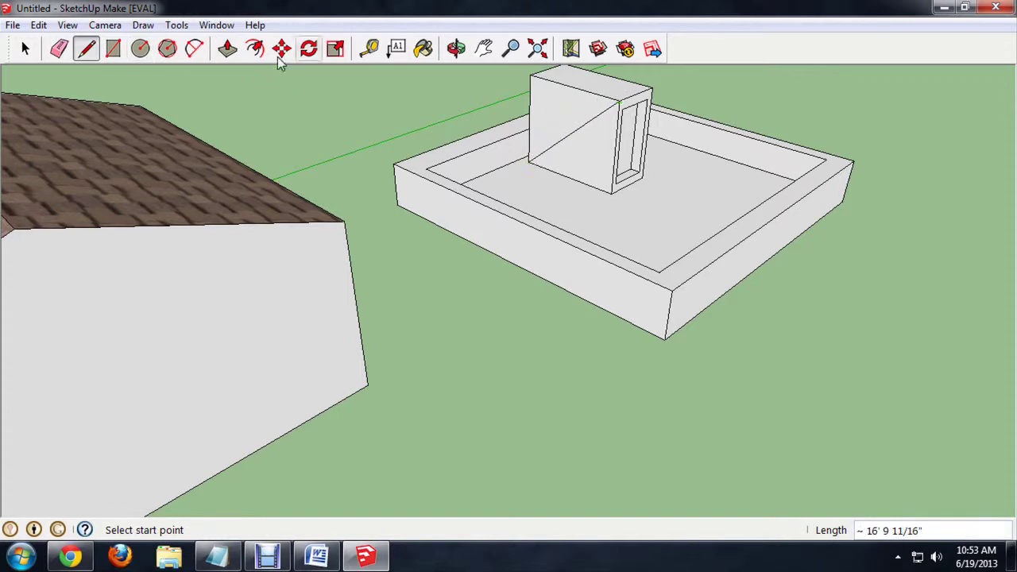
{"action": "left_click", "coordinate": [228, 48]}
{"action": "left_click_drag", "start_coordinate": [573, 106], "coordinate": [598, 87]}
{"action": "middle_click_drag", "start_coordinate": [731, 166], "coordinate": [313, 163]}
Draw a circle on the rooftop floor and raise it into a cylindrical vent.
{"action": "left_click", "coordinate": [139, 49]}
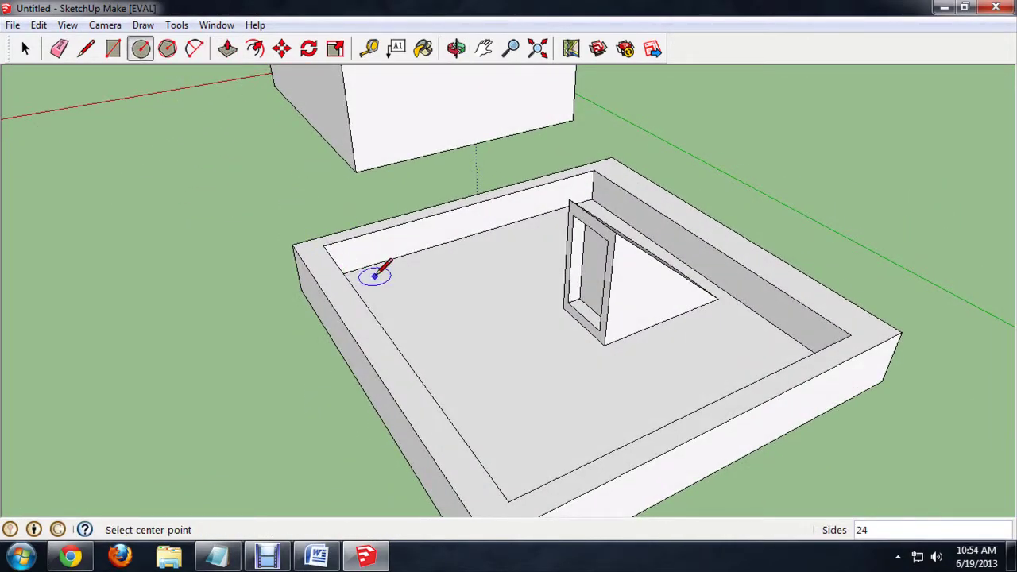
{"action": "left_click", "coordinate": [227, 49]}
{"action": "left_click_drag", "start_coordinate": [379, 283], "coordinate": [363, 195]}
{"action": "middle_click_drag", "start_coordinate": [442, 295], "coordinate": [458, 244]}
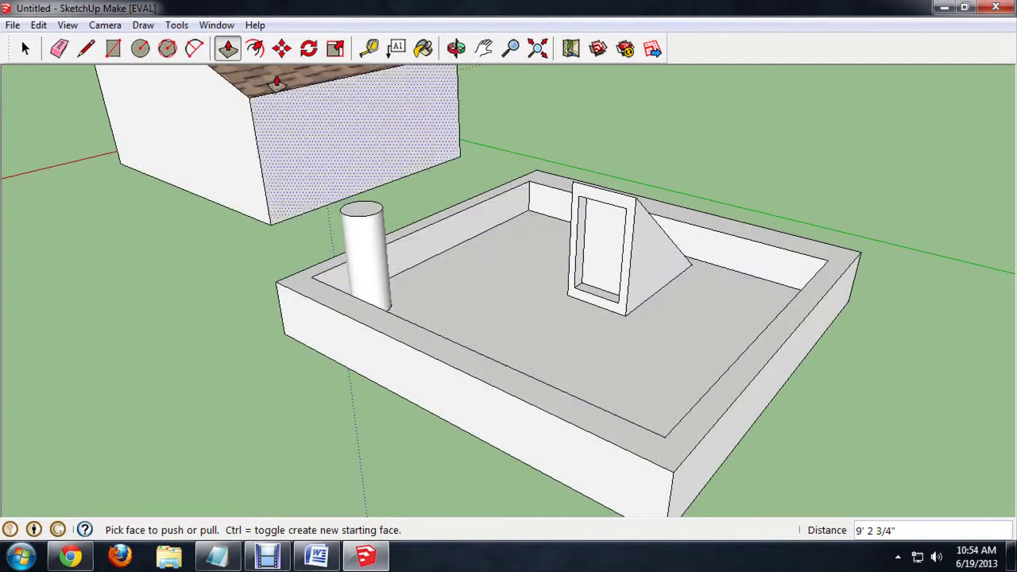
Draw a rectangle on the rooftop floor and pull it up into a low box.
{"action": "left_click", "coordinate": [114, 49]}
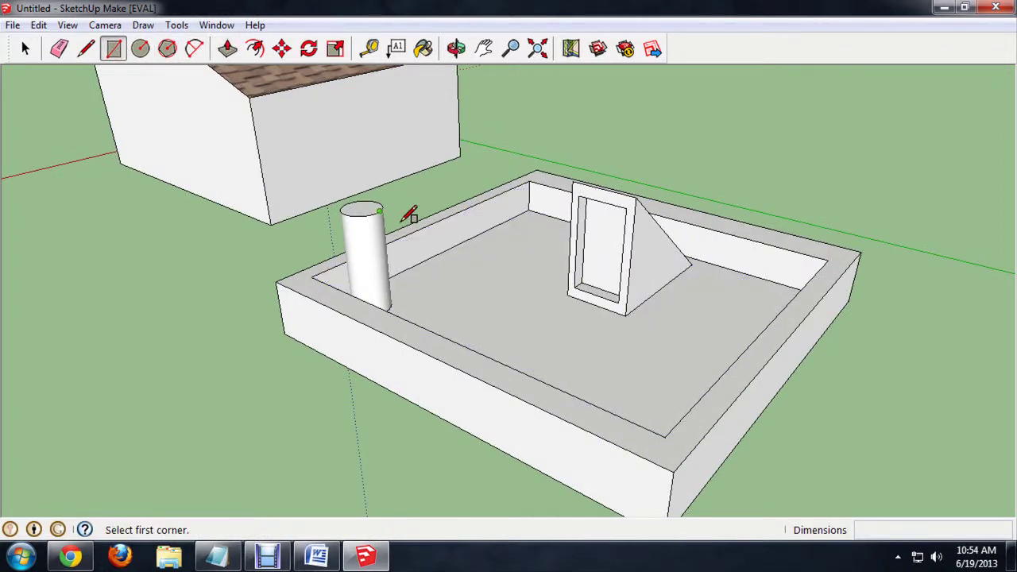
{"action": "left_click", "coordinate": [420, 263]}
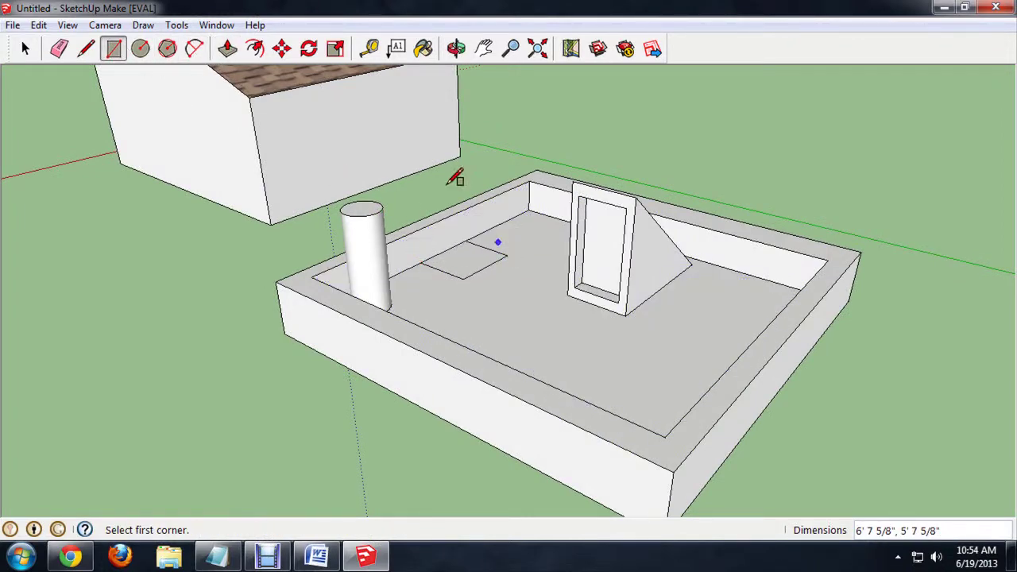
{"action": "key", "text": "p"}
{"action": "left_click_drag", "start_coordinate": [461, 256], "coordinate": [465, 230]}
{"action": "middle_click_drag", "start_coordinate": [516, 298], "coordinate": [419, 239]}
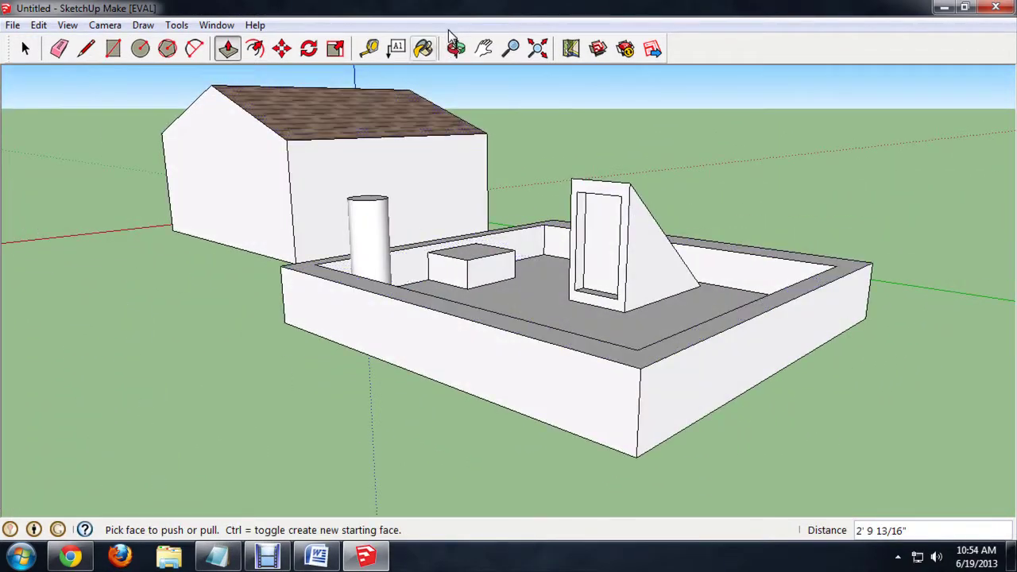
Select the Brick_Antique material from the Brick and Cladding collection.
{"action": "left_click", "coordinate": [421, 52]}
{"action": "left_click", "coordinate": [700, 154]}
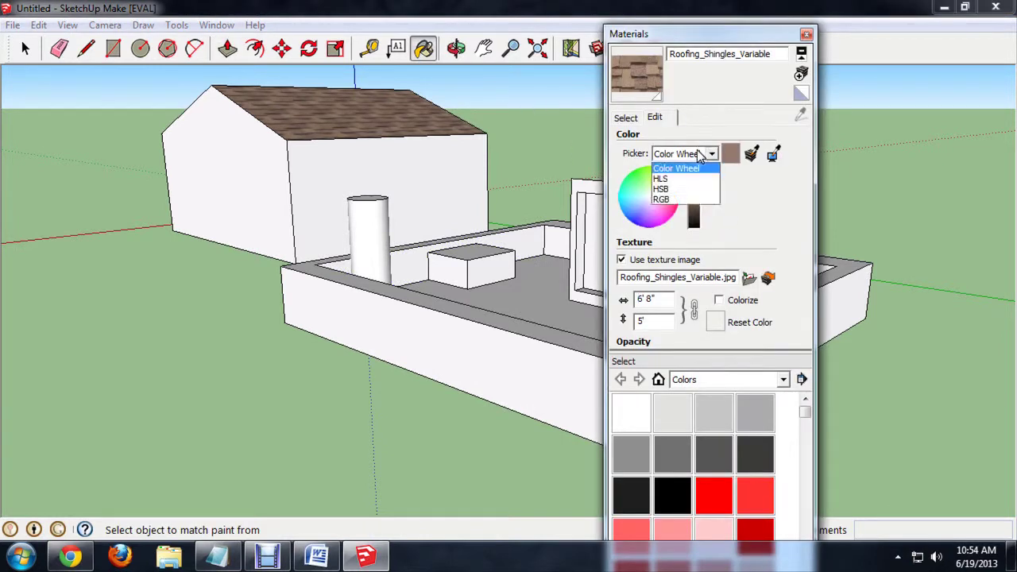
{"action": "left_click", "coordinate": [666, 125]}
{"action": "left_click", "coordinate": [632, 117]}
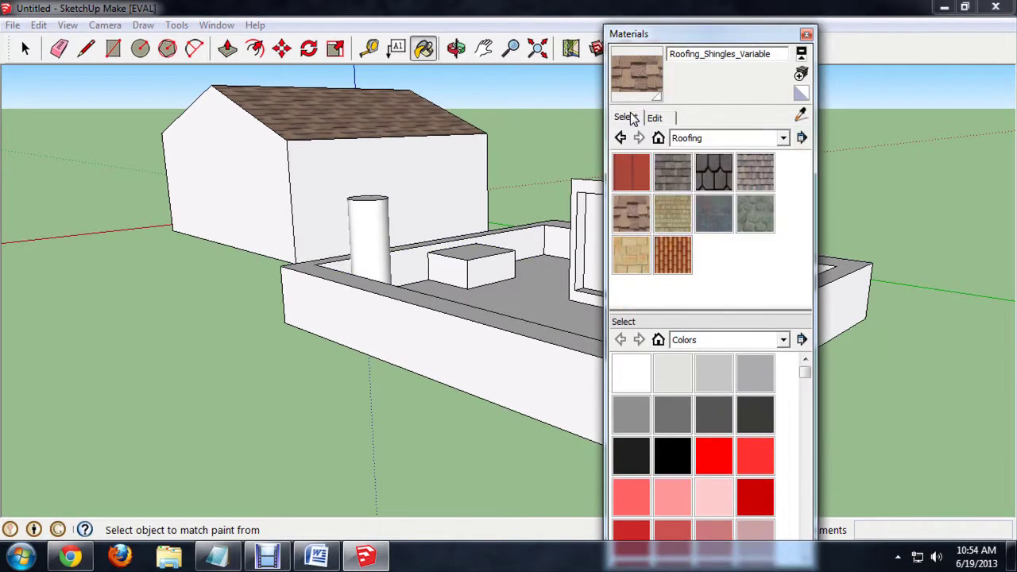
{"action": "left_click", "coordinate": [709, 139]}
{"action": "scroll", "coordinate": [719, 195], "scroll_direction": "up", "scroll_amount": 2}
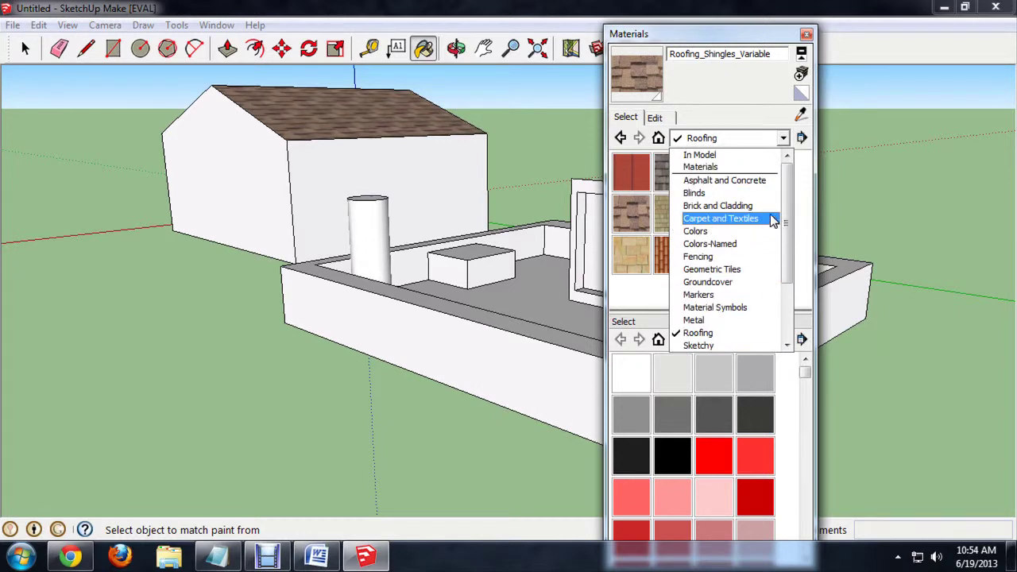
{"action": "left_click", "coordinate": [754, 206]}
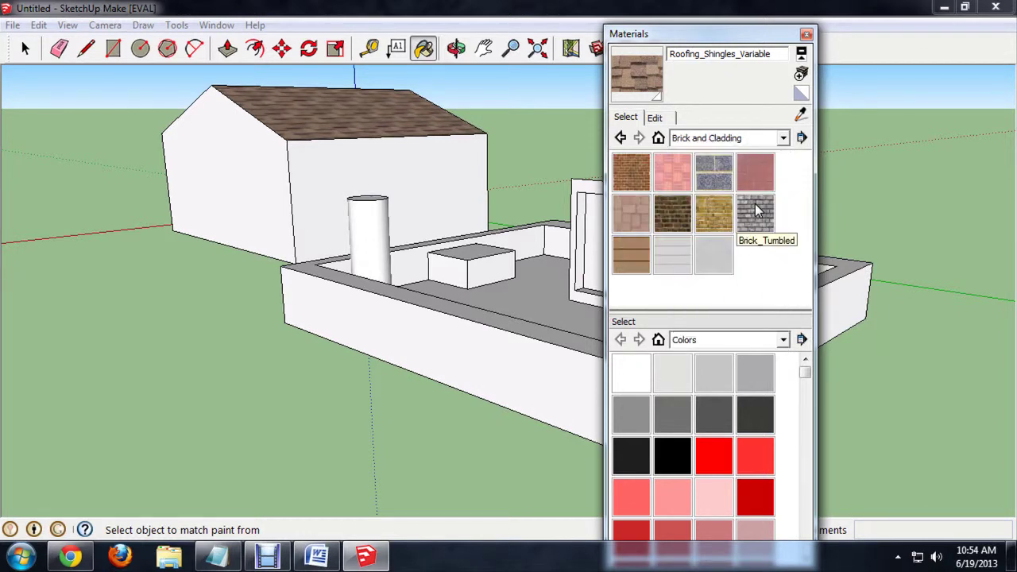
{"action": "left_click", "coordinate": [633, 174]}
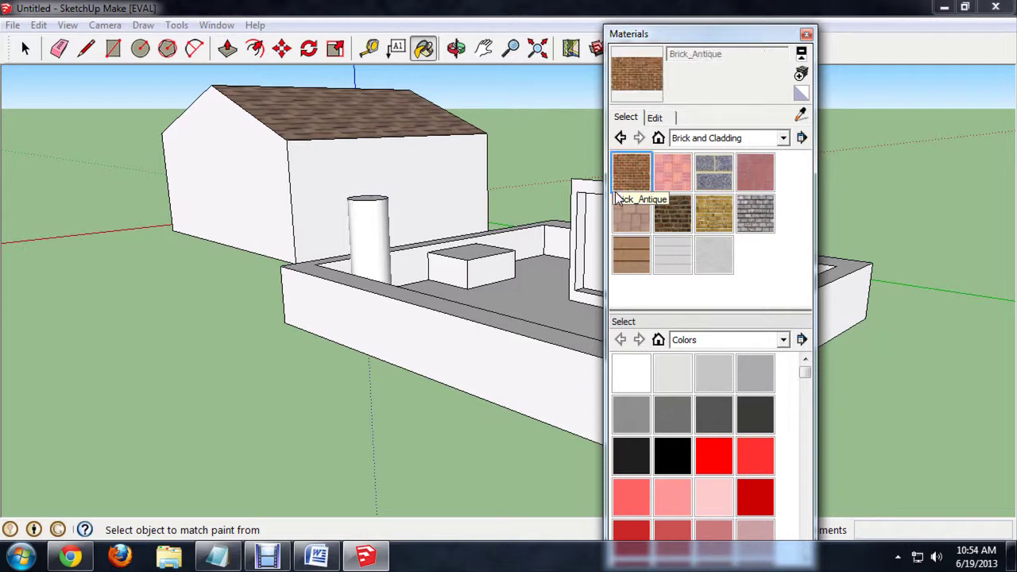
Paint the front parapet wall, wall tops, rooftop floor and inner walls with Brick_Antique.
{"action": "left_click", "coordinate": [489, 357]}
{"action": "mouse_move", "coordinate": [559, 361]}
{"action": "middle_mouse_down"}
{"action": "mouse_move", "coordinate": [469, 356]}
{"action": "mouse_move", "coordinate": [824, 357]}
{"action": "mouse_move", "coordinate": [460, 349]}
{"action": "middle_mouse_up"}
{"action": "left_click", "coordinate": [493, 333]}
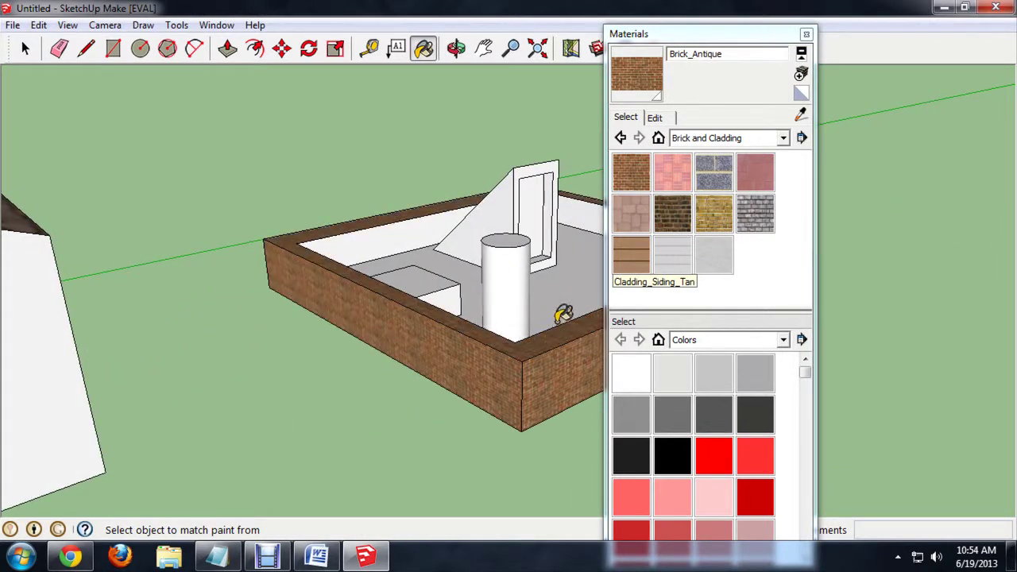
{"action": "left_click", "coordinate": [559, 318]}
{"action": "mouse_move", "coordinate": [558, 318]}
{"action": "middle_mouse_down"}
{"action": "mouse_move", "coordinate": [381, 336]}
{"action": "mouse_move", "coordinate": [102, 317]}
{"action": "mouse_move", "coordinate": [413, 256]}
{"action": "middle_mouse_up"}
{"action": "left_click", "coordinate": [512, 303]}
Paint the remaining outer, right inner and back inner parapet walls brick.
{"action": "left_click", "coordinate": [561, 499]}
{"action": "left_click", "coordinate": [908, 352]}
{"action": "mouse_move", "coordinate": [908, 352]}
{"action": "middle_mouse_down"}
{"action": "mouse_move", "coordinate": [772, 368]}
{"action": "mouse_move", "coordinate": [547, 349]}
{"action": "mouse_move", "coordinate": [268, 288]}
{"action": "middle_mouse_up"}
{"action": "left_click", "coordinate": [336, 284]}
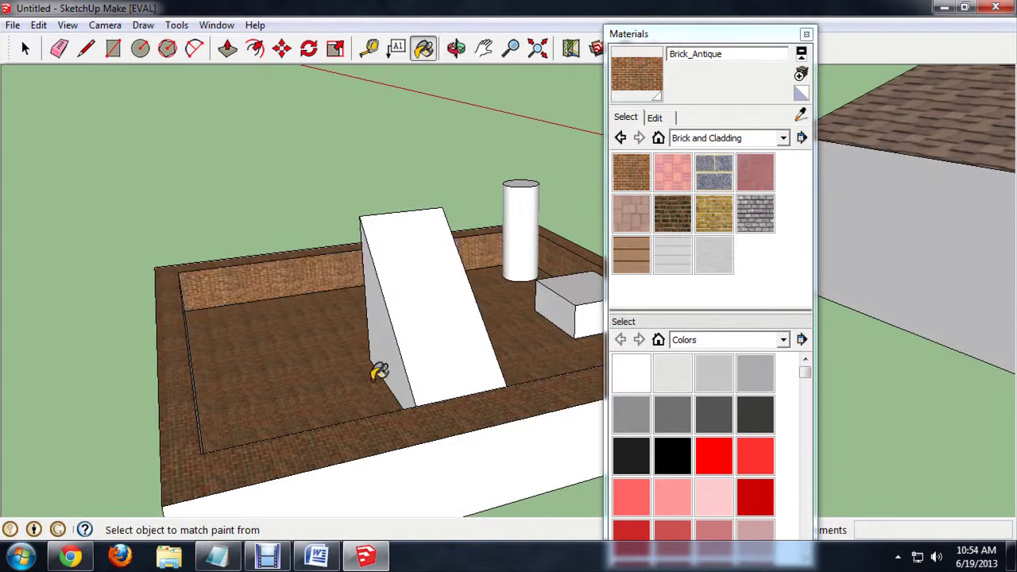
{"action": "left_click", "coordinate": [467, 450]}
{"action": "mouse_move", "coordinate": [317, 415]}
{"action": "middle_mouse_down"}
{"action": "mouse_move", "coordinate": [869, 394]}
{"action": "mouse_move", "coordinate": [800, 139]}
{"action": "middle_mouse_up"}
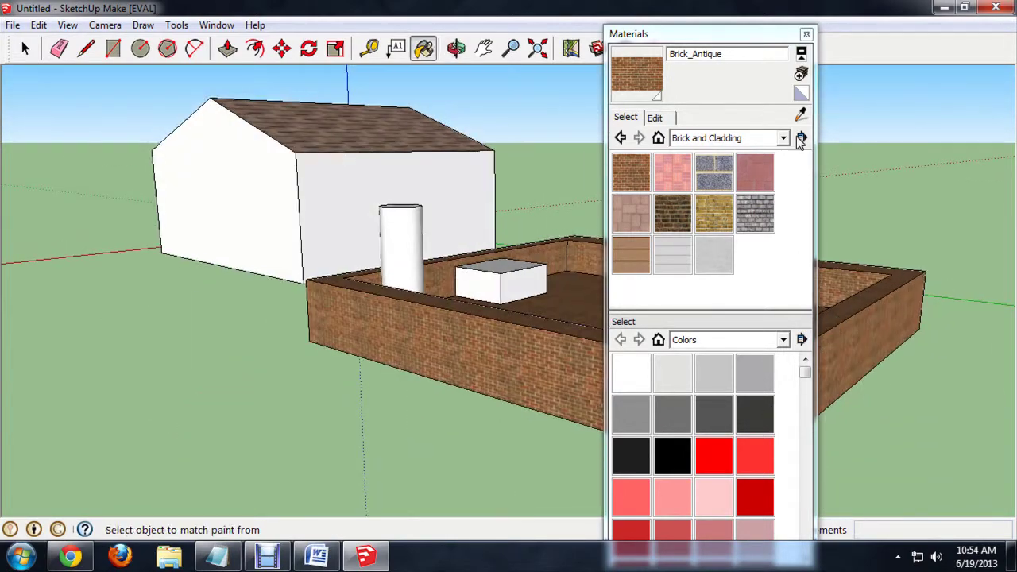
Close the Materials panel and paint the last grey right inner parapet wall with brick.
{"action": "left_click", "coordinate": [805, 35]}
{"action": "mouse_move", "coordinate": [676, 325]}
{"action": "middle_mouse_down"}
{"action": "mouse_move", "coordinate": [806, 424]}
{"action": "mouse_move", "coordinate": [924, 402]}
{"action": "mouse_move", "coordinate": [874, 381]}
{"action": "middle_mouse_up"}
{"action": "mouse_move", "coordinate": [722, 276]}
{"action": "middle_mouse_down"}
{"action": "mouse_move", "coordinate": [608, 315]}
{"action": "mouse_move", "coordinate": [646, 320]}
{"action": "mouse_move", "coordinate": [667, 314]}
{"action": "mouse_move", "coordinate": [453, 294]}
{"action": "mouse_move", "coordinate": [432, 227]}
{"action": "middle_mouse_up"}
{"action": "left_click", "coordinate": [798, 267]}
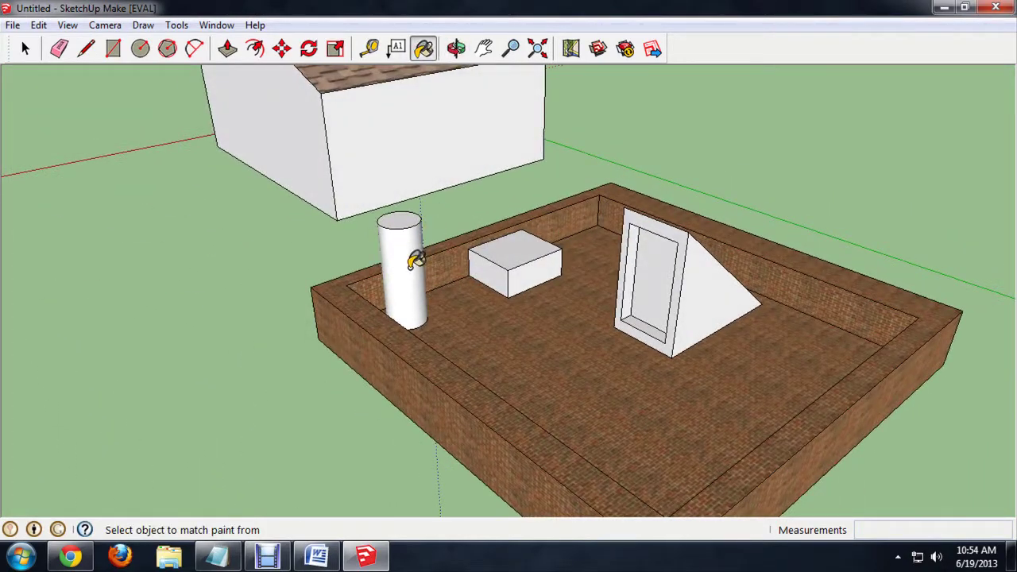